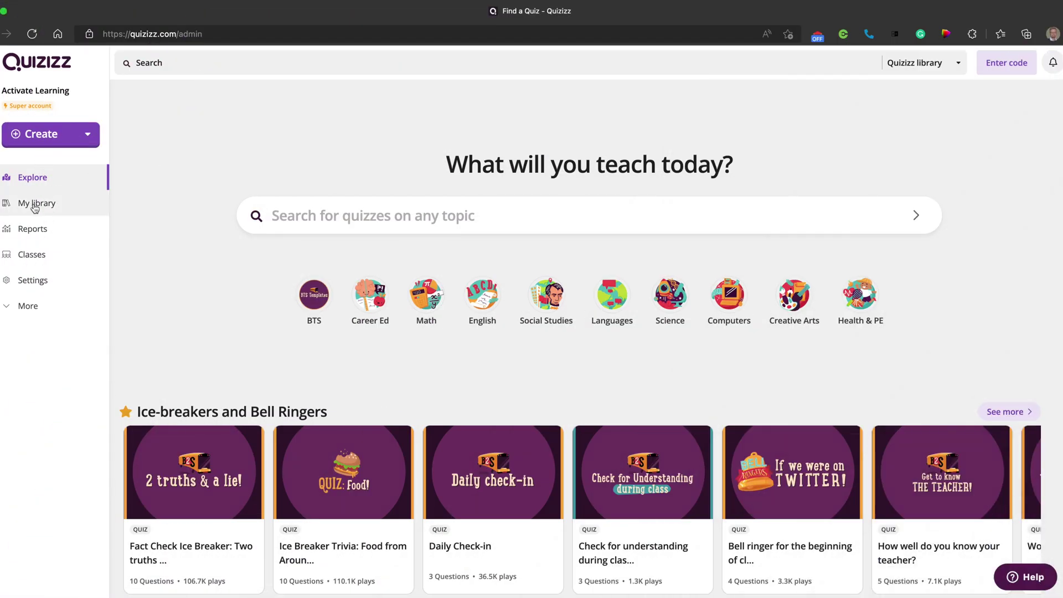
Step: Go to My library and open the draft F1 circuit locations quiz
{"action": "left_click", "coordinate": [35, 206]}
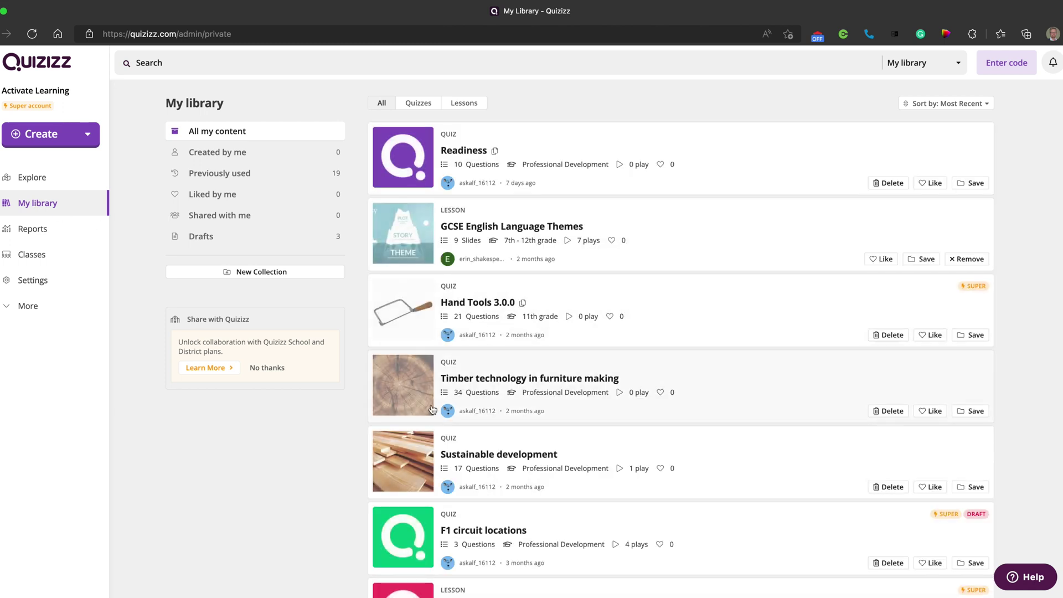
{"action": "scroll", "coordinate": [437, 405], "scroll_direction": "down", "scroll_amount": 3}
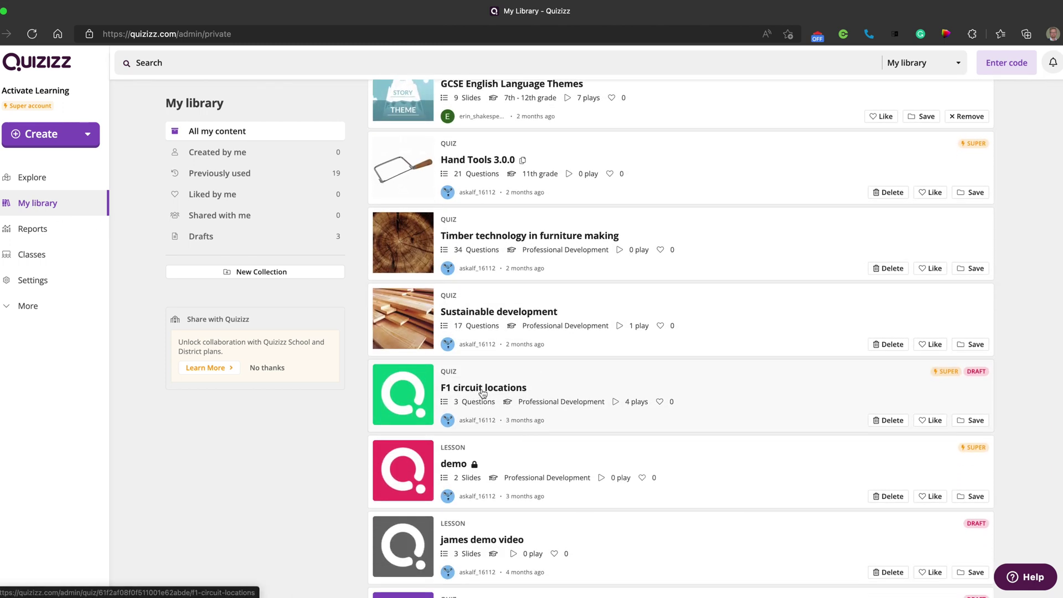
{"action": "left_click", "coordinate": [482, 391]}
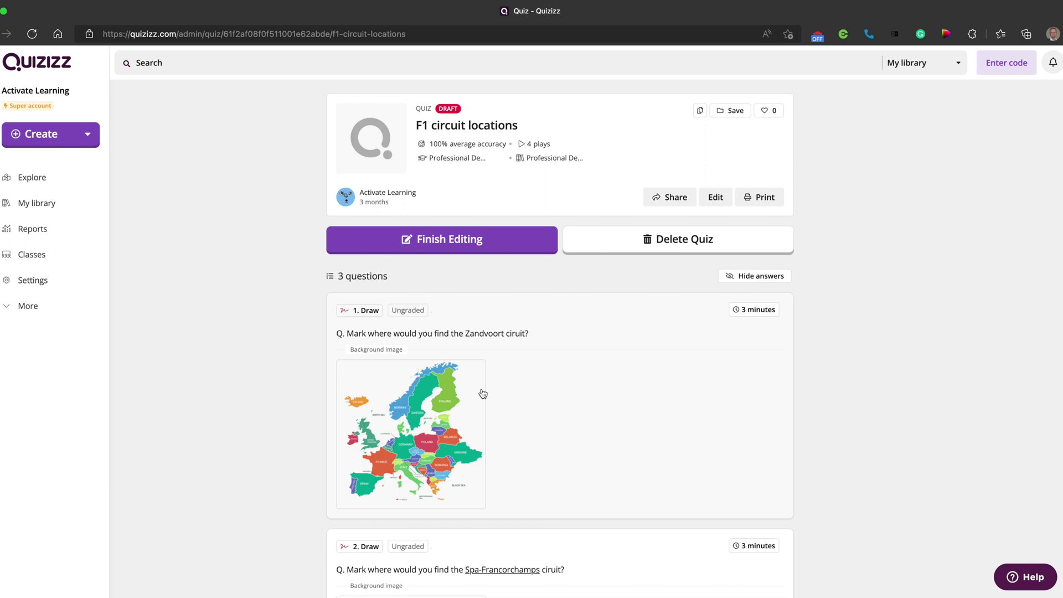
Step: Enter edit mode on the F1 circuit locations quiz and show the new-question type menu
{"action": "left_click", "coordinate": [468, 246]}
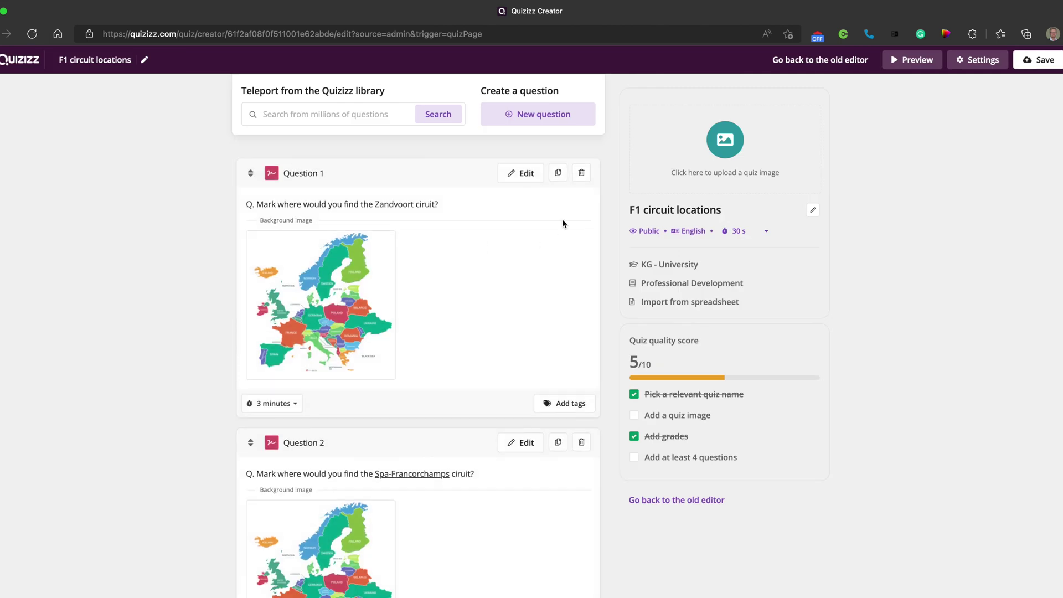
{"action": "left_click", "coordinate": [545, 116]}
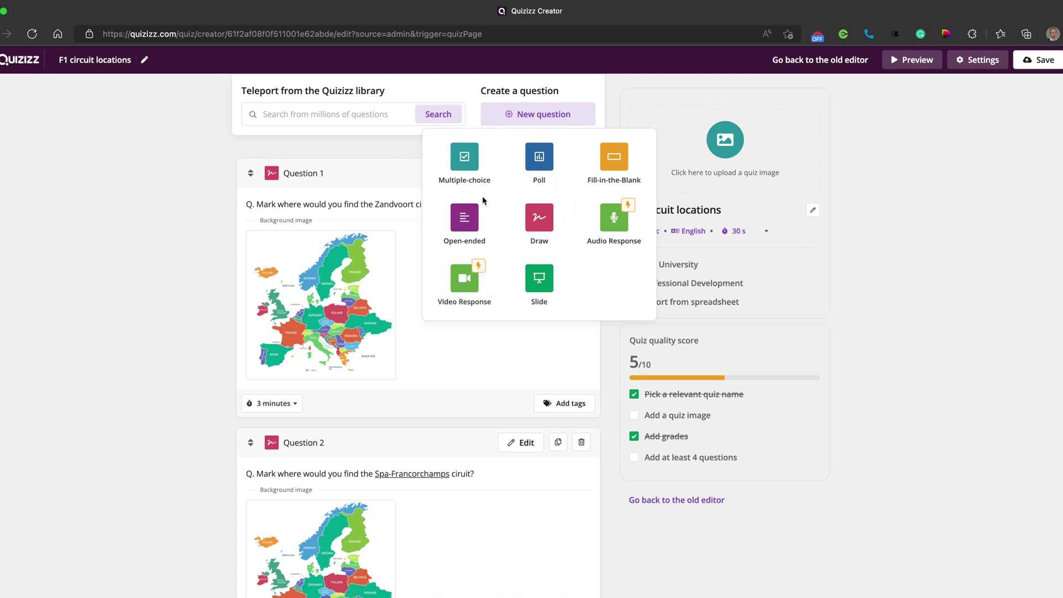
{"action": "left_click", "coordinate": [472, 225]}
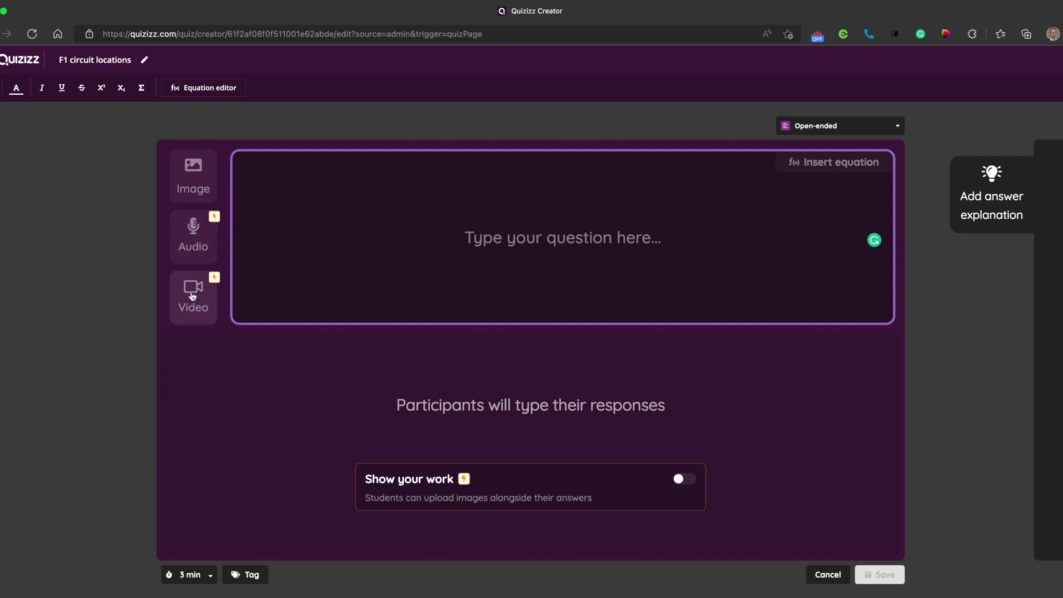
{"action": "left_click", "coordinate": [191, 294]}
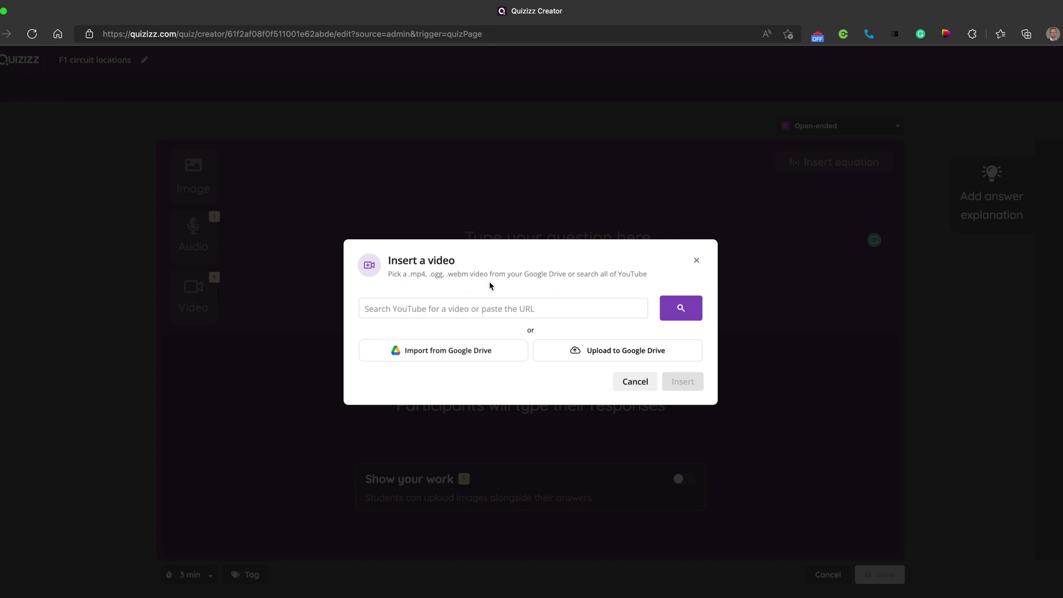
{"action": "left_click", "coordinate": [697, 261]}
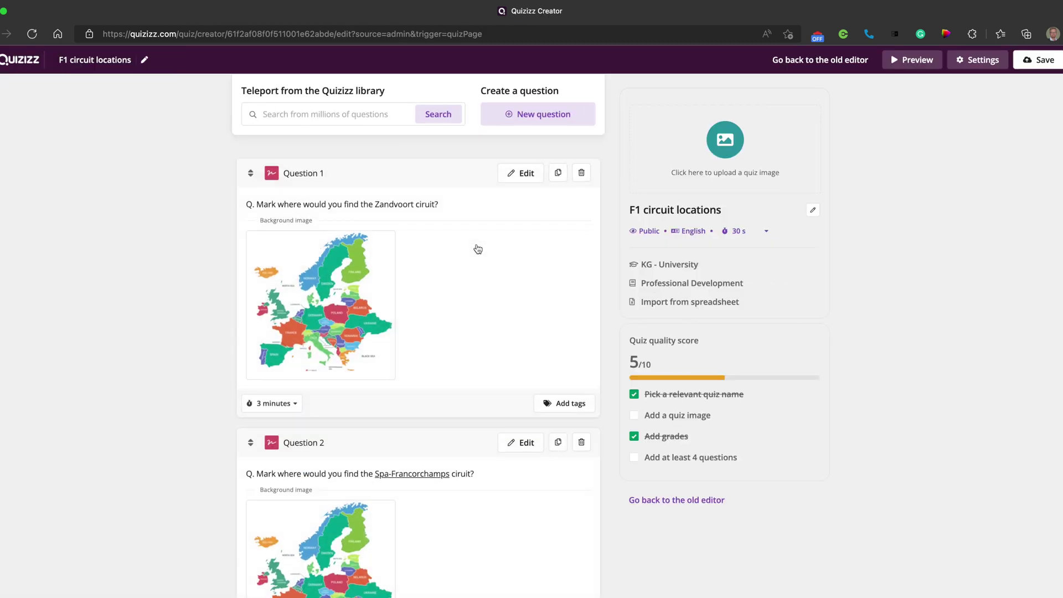
{"action": "left_click", "coordinate": [515, 119]}
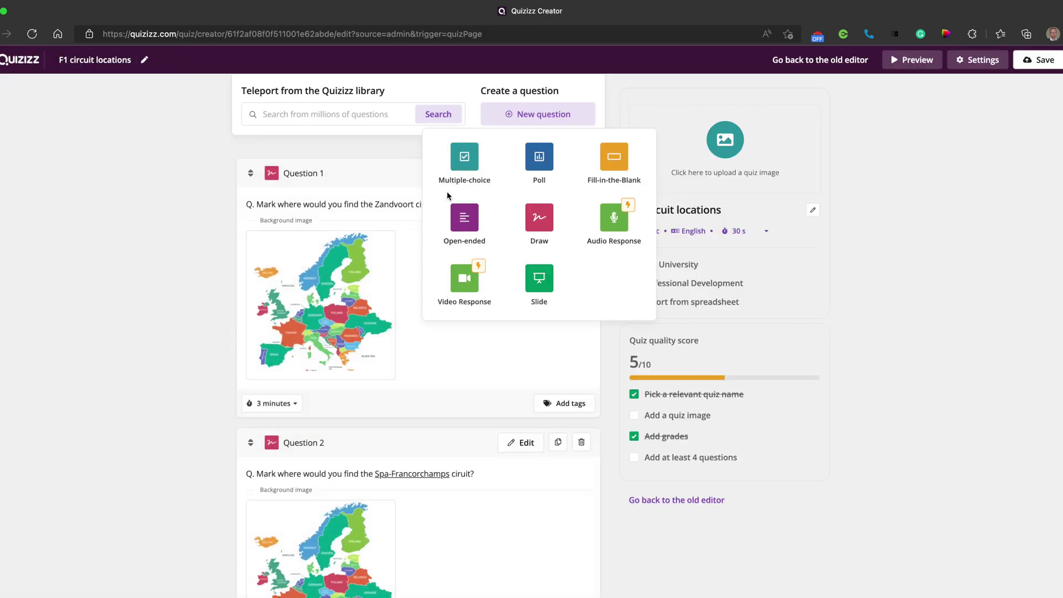
Step: Add an Audio Response question reading 'What is favourite F1 circuit and why?'
{"action": "left_click", "coordinate": [613, 228]}
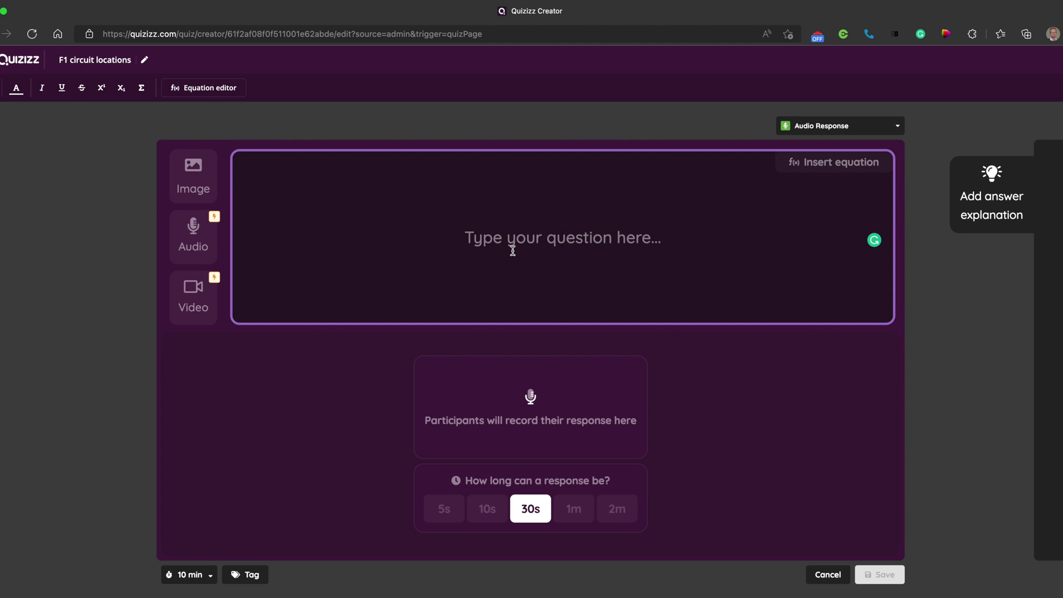
{"action": "type", "text": "What"}
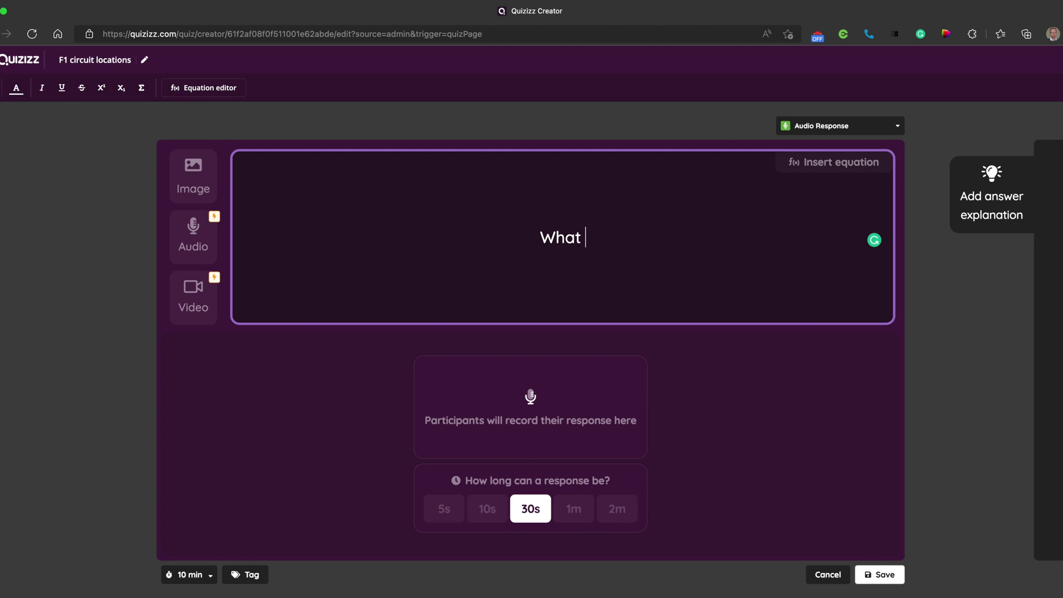
{"action": "type", "text": " is fav"}
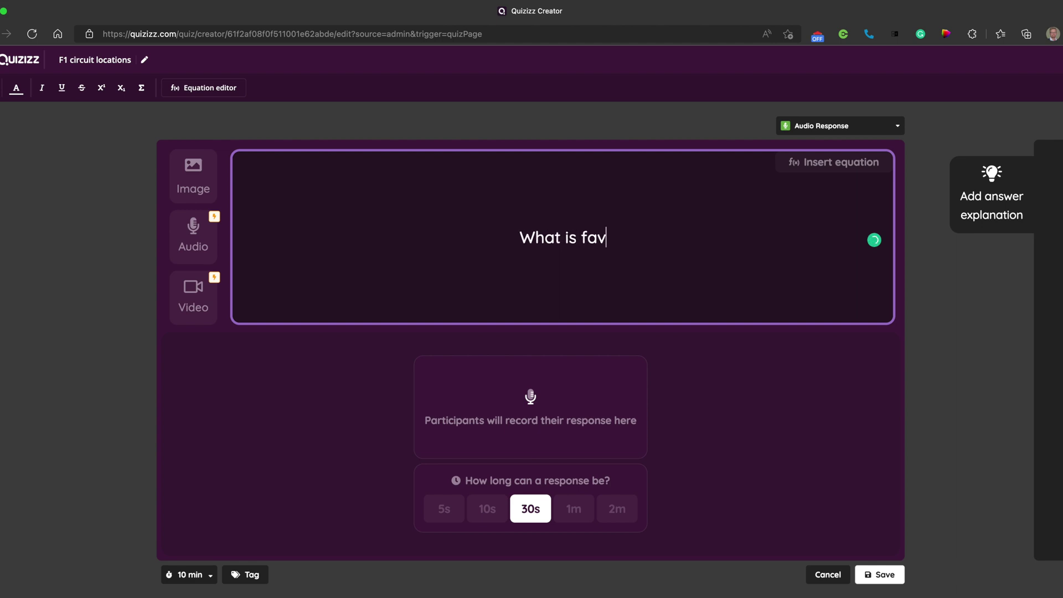
{"action": "type", "text": "ourite F"}
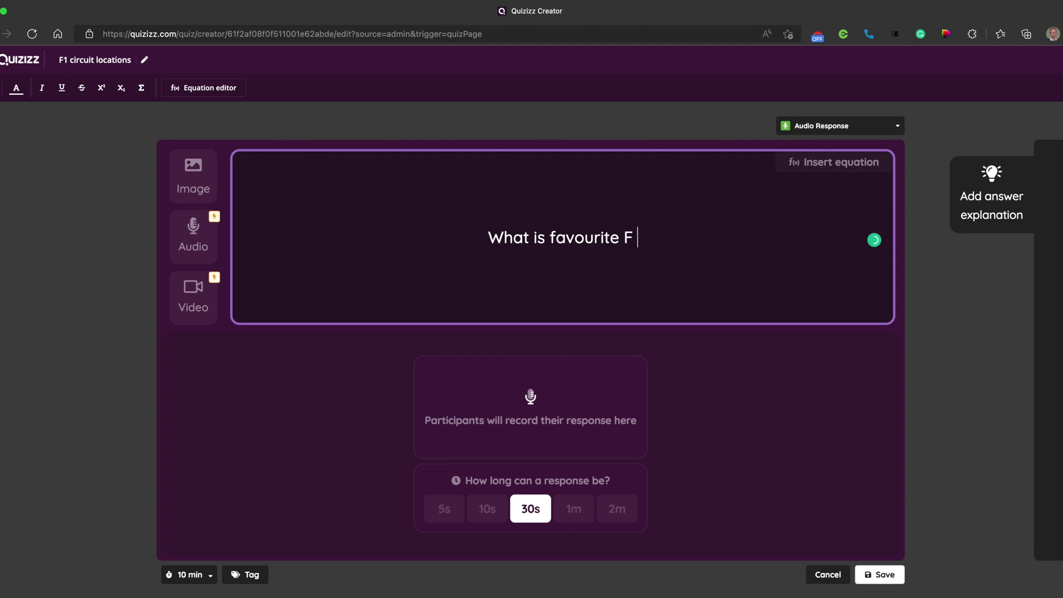
{"action": "key", "text": "BackSpace"}
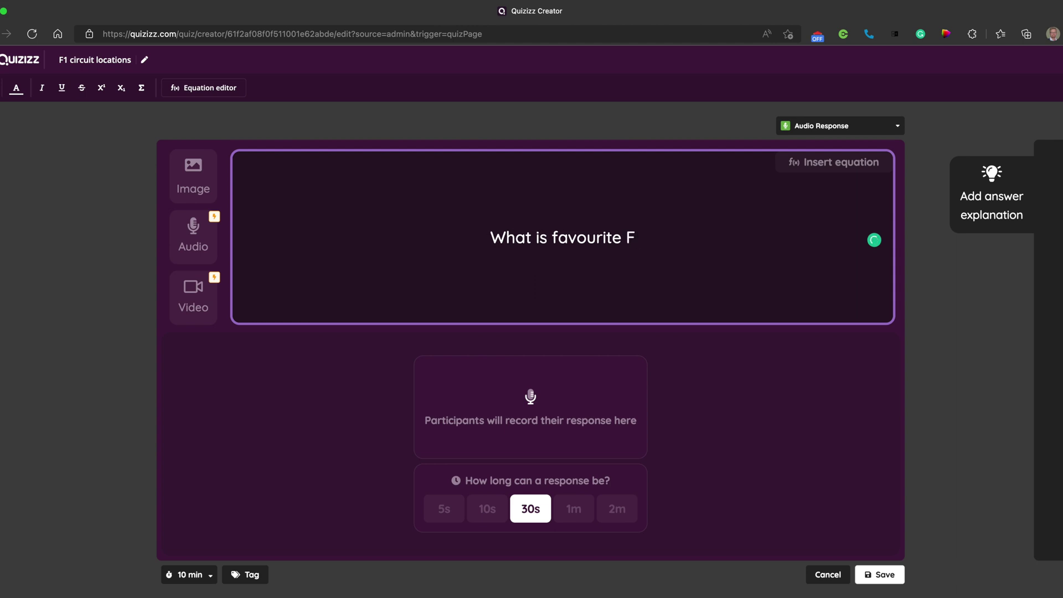
{"action": "type", "text": "1 cr"}
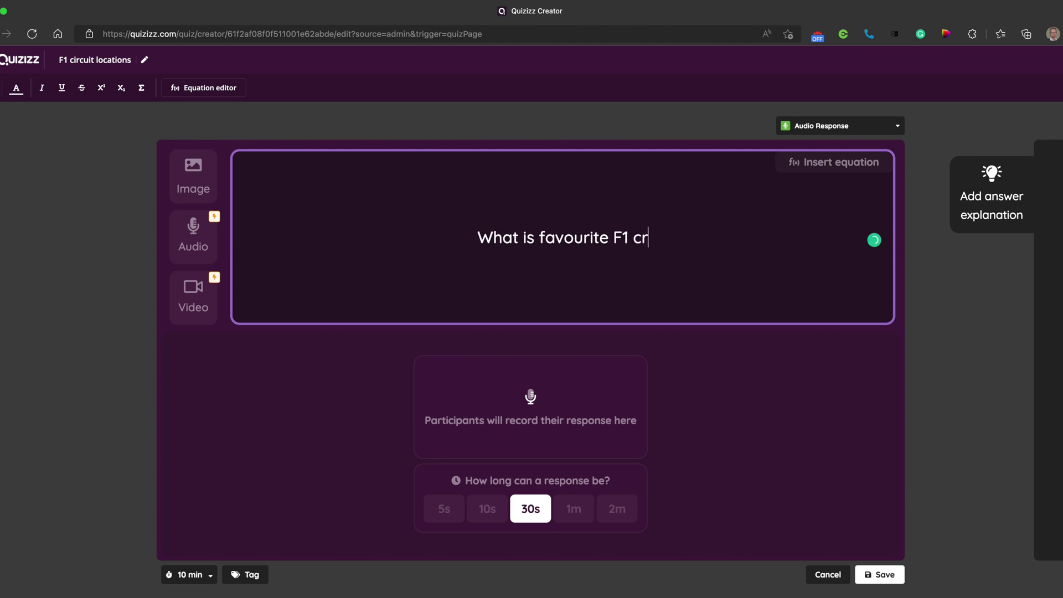
{"action": "key", "text": "BackSpace"}
{"action": "type", "text": "ircuite"}
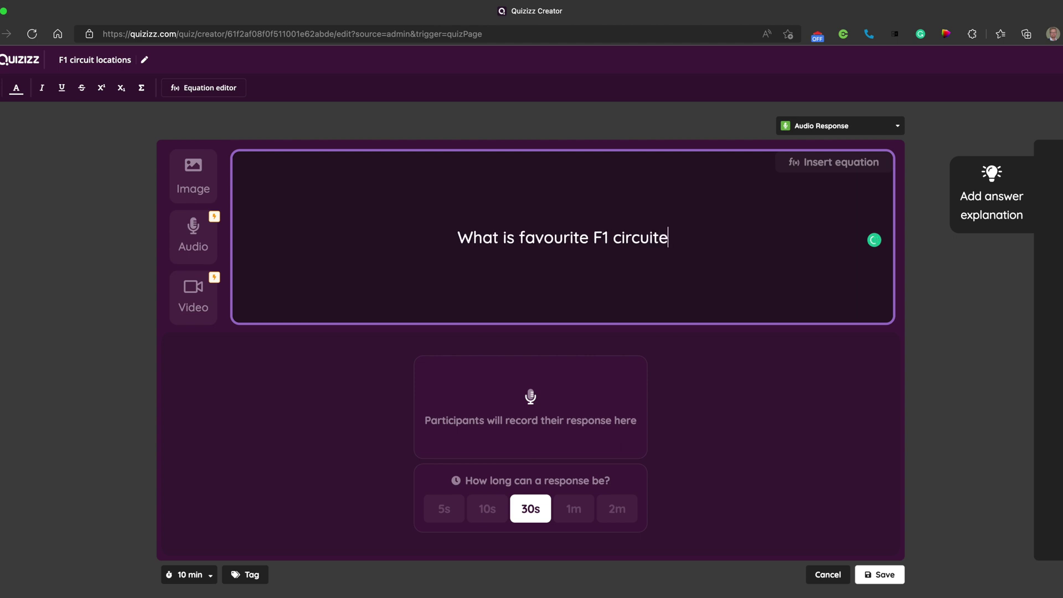
{"action": "key", "text": "BackSpace"}
{"action": "type", "text": "and why"}
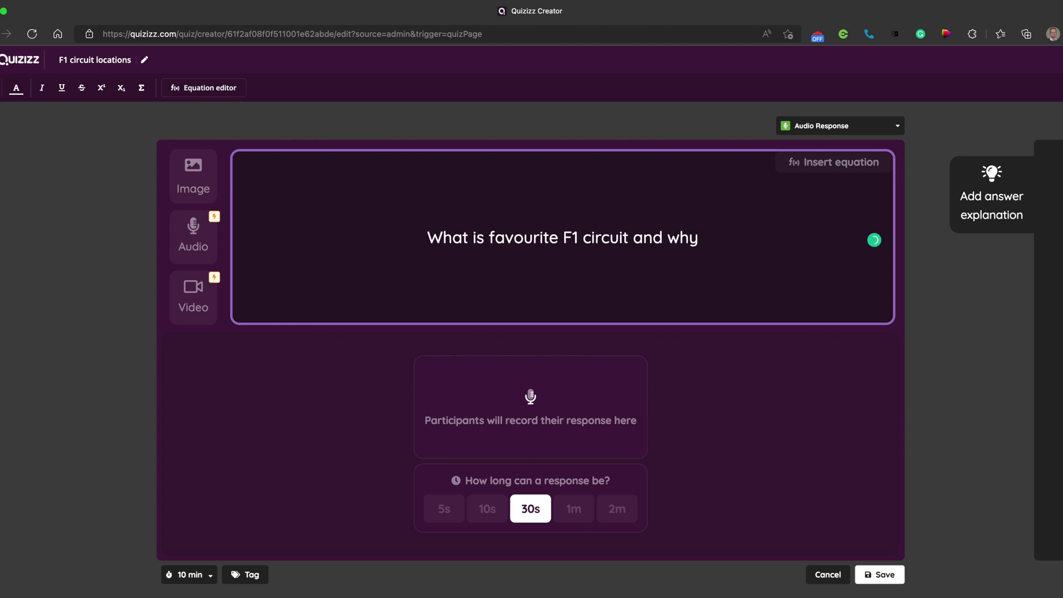
{"action": "type", "text": "?"}
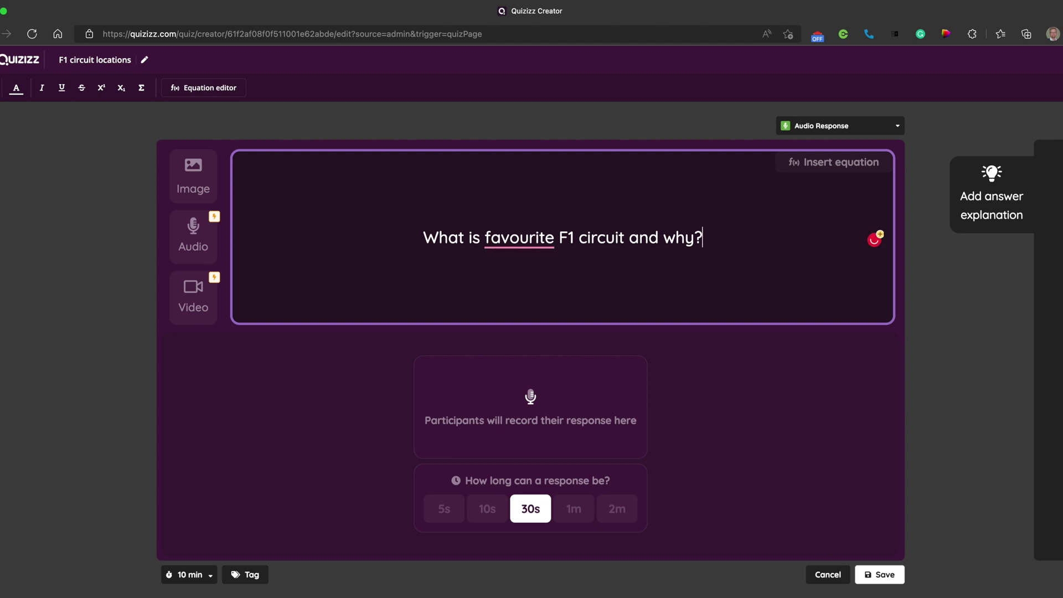
Step: Accept the 'your favourite' correction, set a 1-minute response length, and save Question 4
{"action": "mouse_move", "coordinate": [515, 236]}
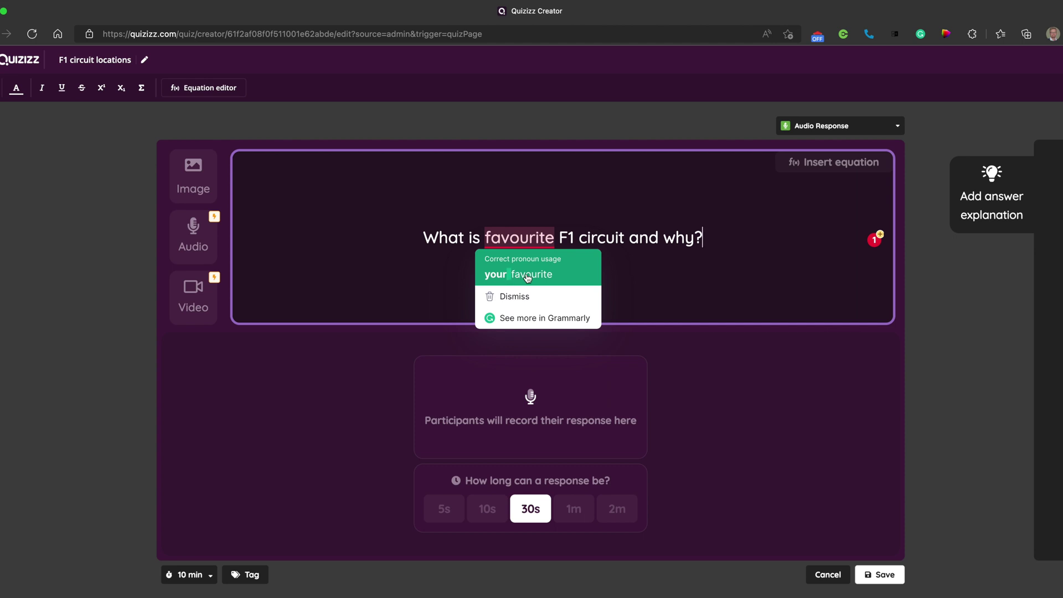
{"action": "left_click", "coordinate": [520, 275]}
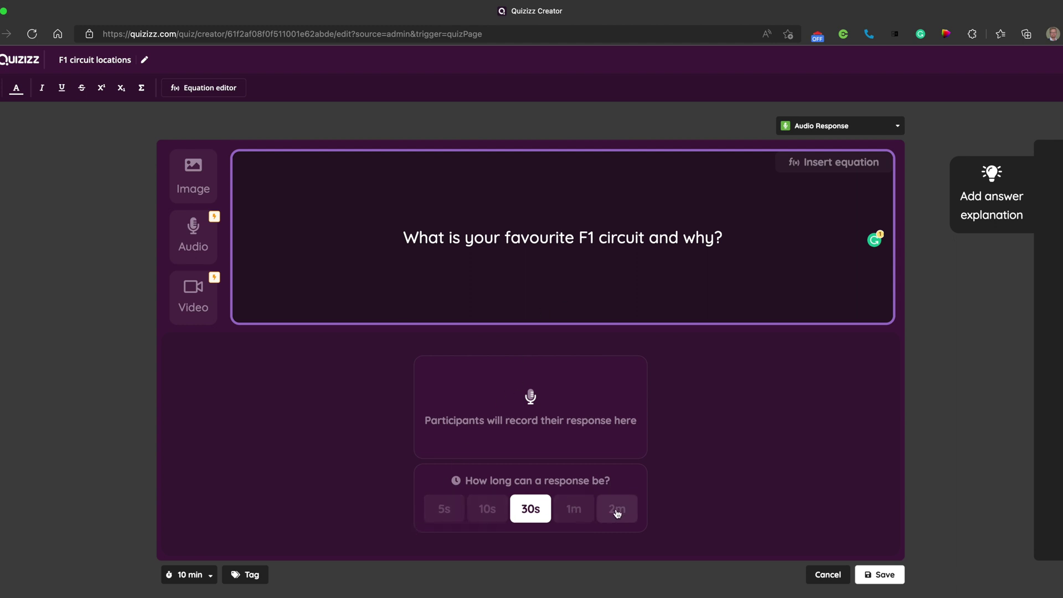
{"action": "left_click", "coordinate": [575, 516]}
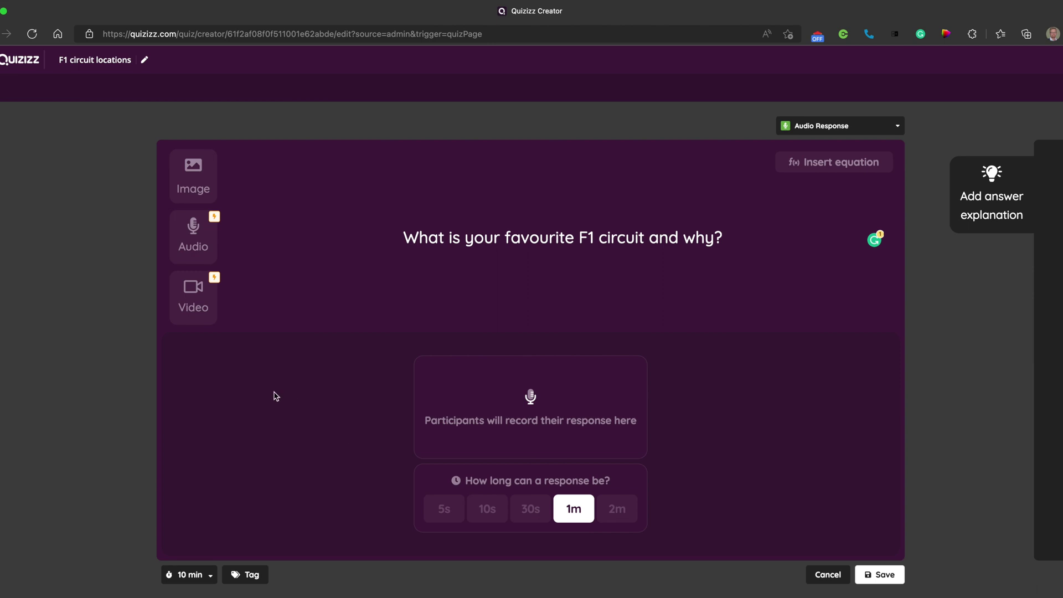
{"action": "left_click", "coordinate": [884, 576]}
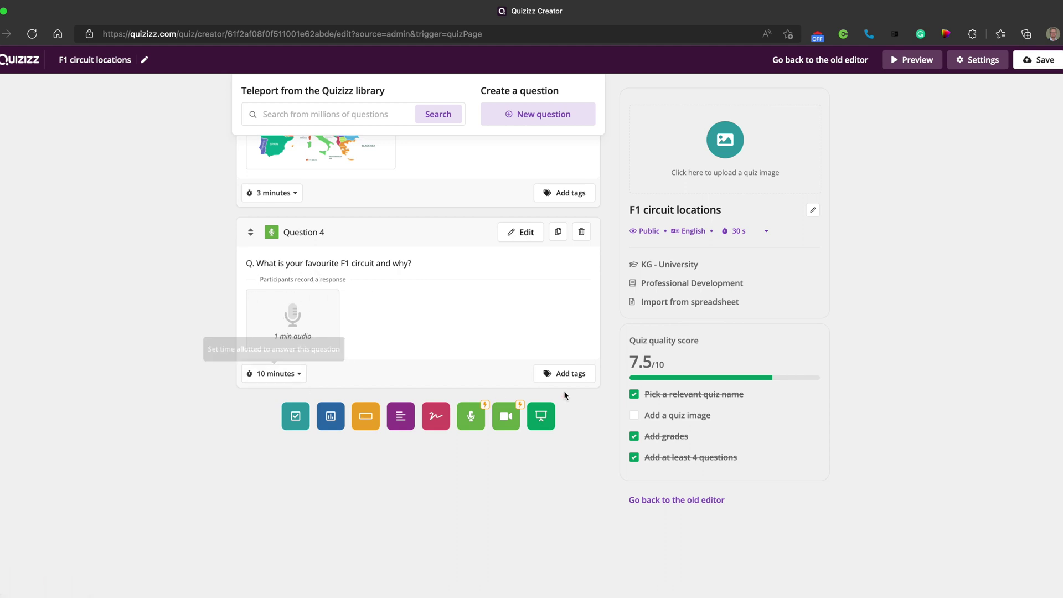
Step: Save a Video Response question 'Who is your favourite F1 driver and why?' allowing 1-minute answers
{"action": "left_click", "coordinate": [506, 421]}
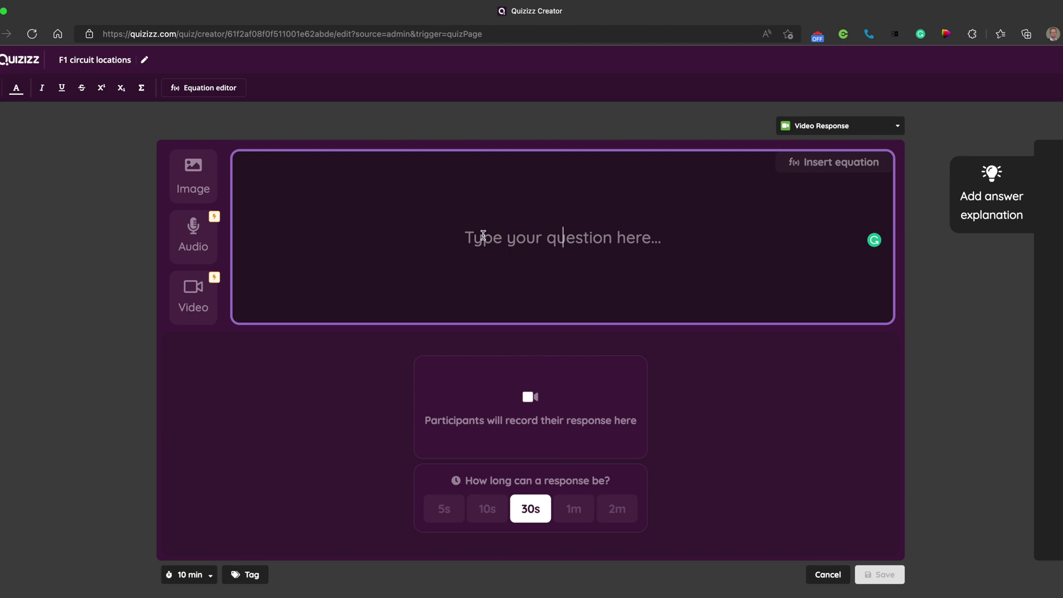
{"action": "type", "text": "C"}
{"action": "key", "text": "BackSpace"}
{"action": "type", "text": "Who"}
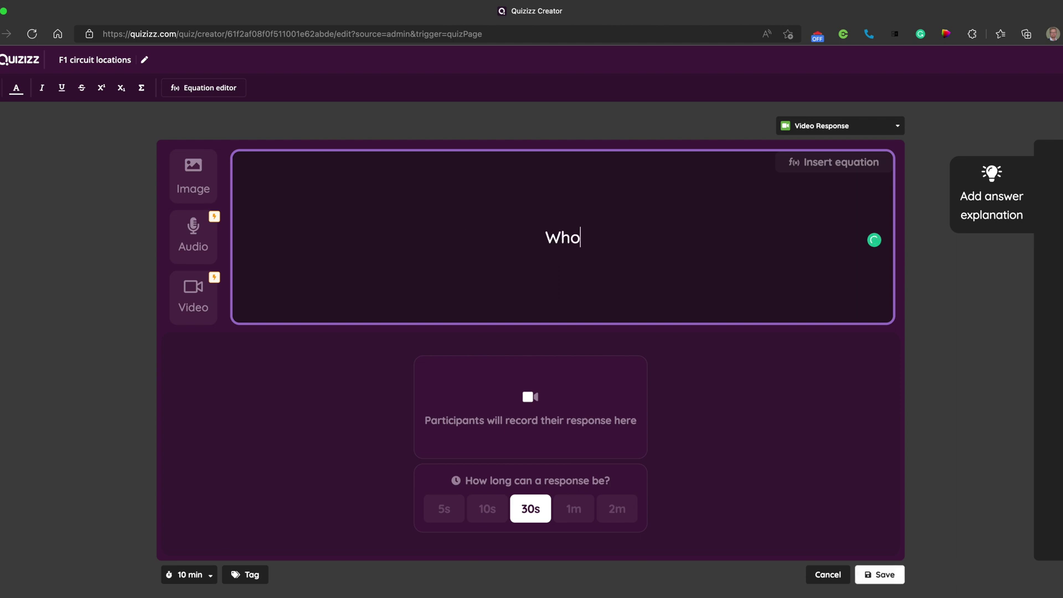
{"action": "type", "text": " is your"}
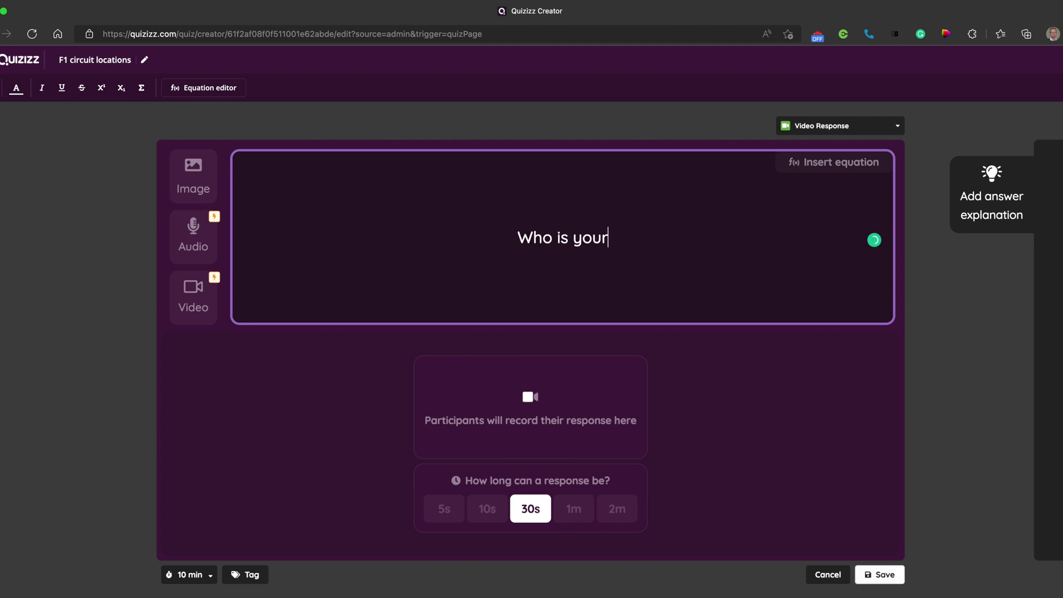
{"action": "type", "text": " favourite "}
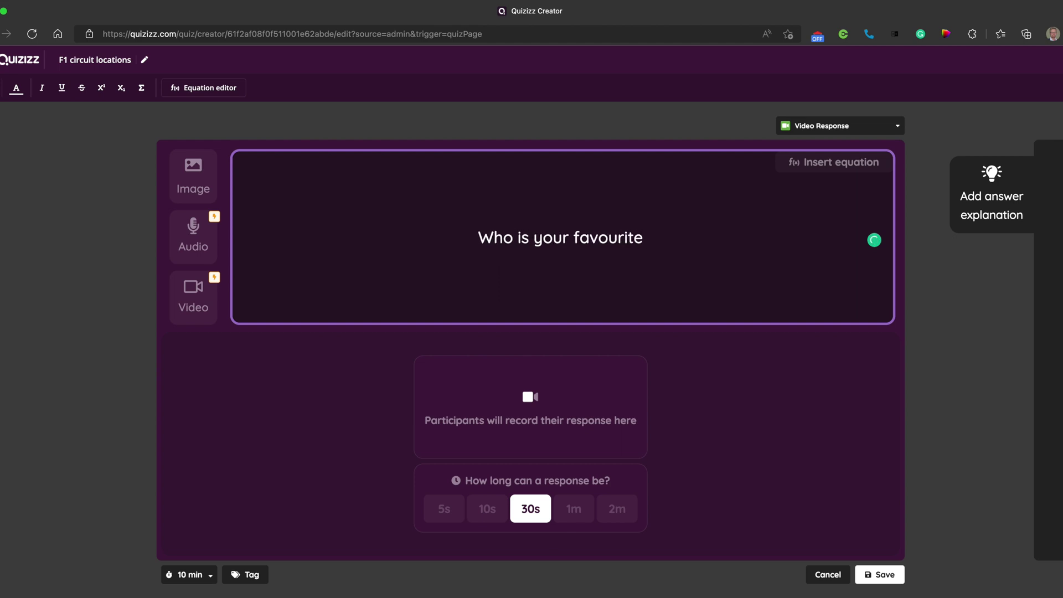
{"action": "type", "text": "F1 direver"}
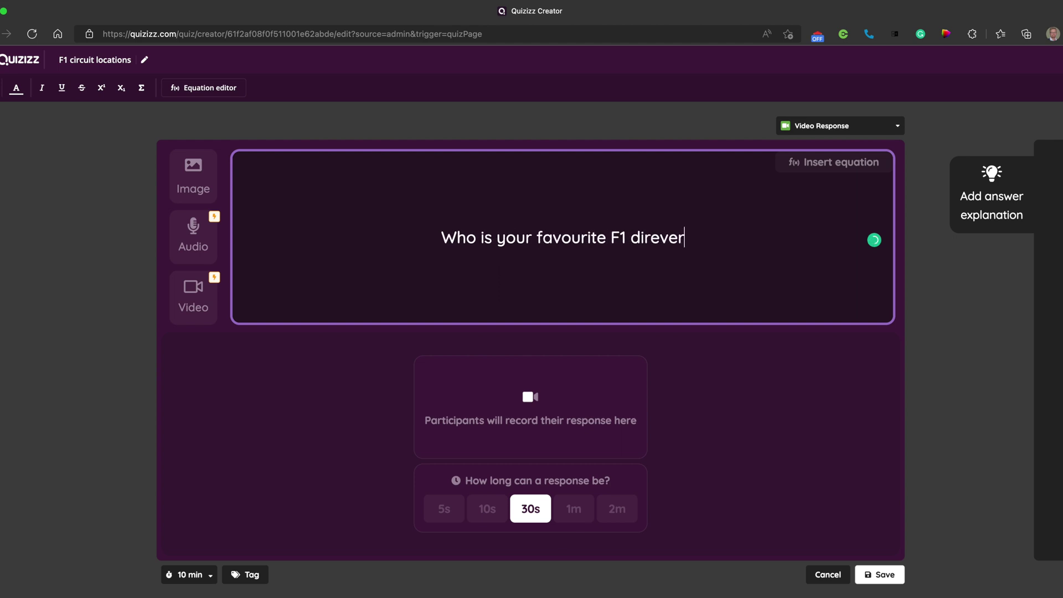
{"action": "key", "text": "BackSpace"}
{"action": "key", "text": "BackSpace"}
{"action": "key", "text": "BackSpace"}
{"action": "key", "text": "BackSpace"}
{"action": "key", "text": "BackSpace"}
{"action": "key", "text": "BackSpace"}
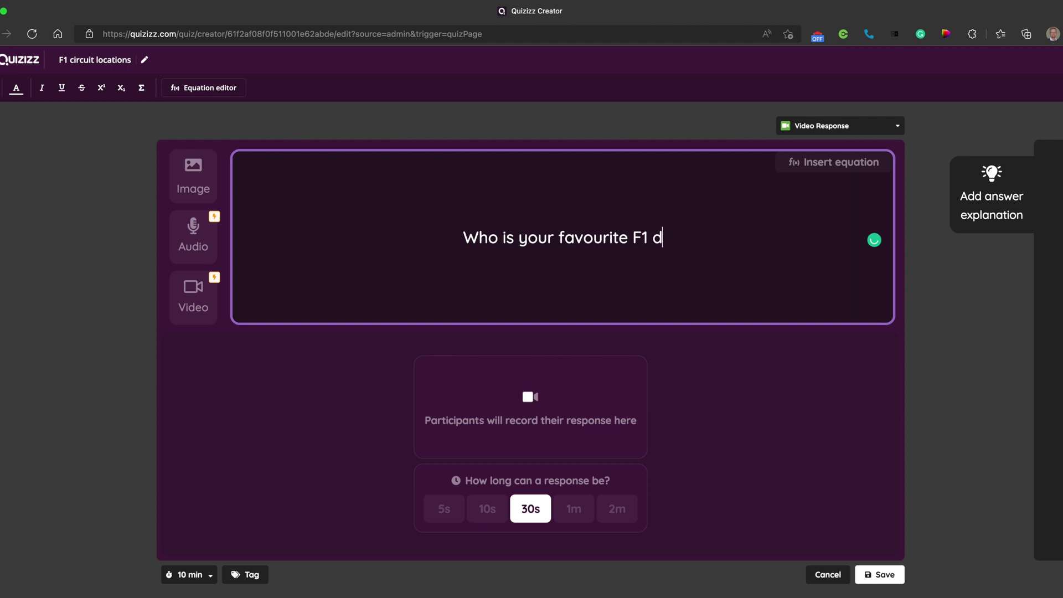
{"action": "type", "text": "river and w"}
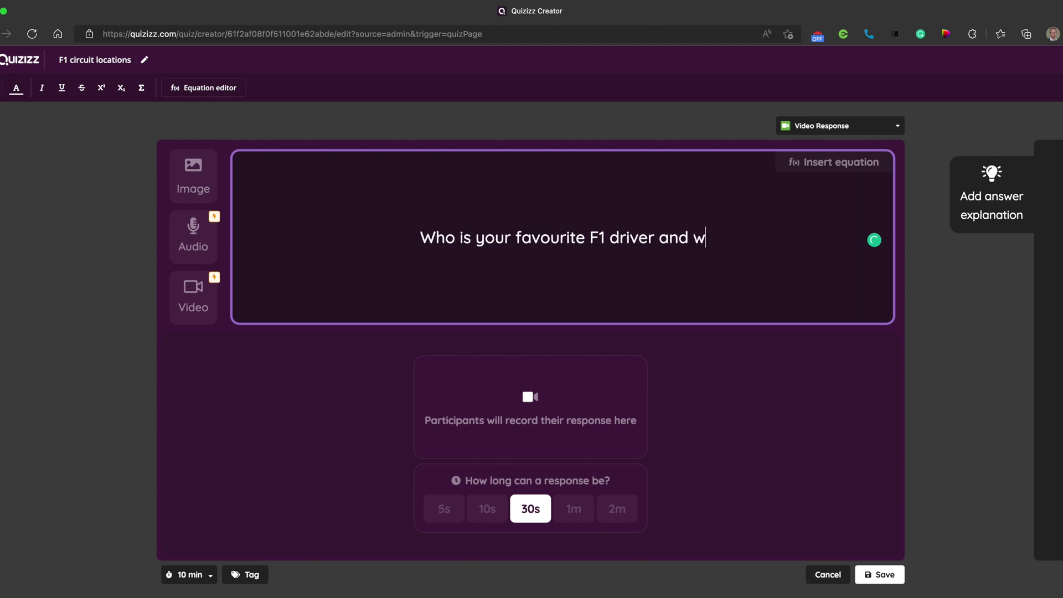
{"action": "type", "text": "hy"}
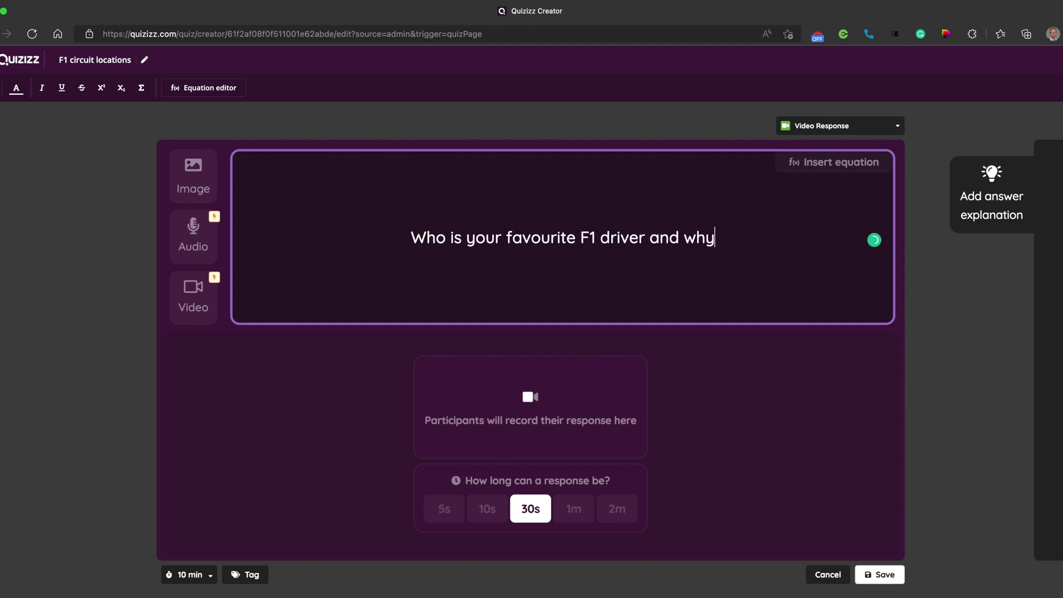
{"action": "type", "text": "?"}
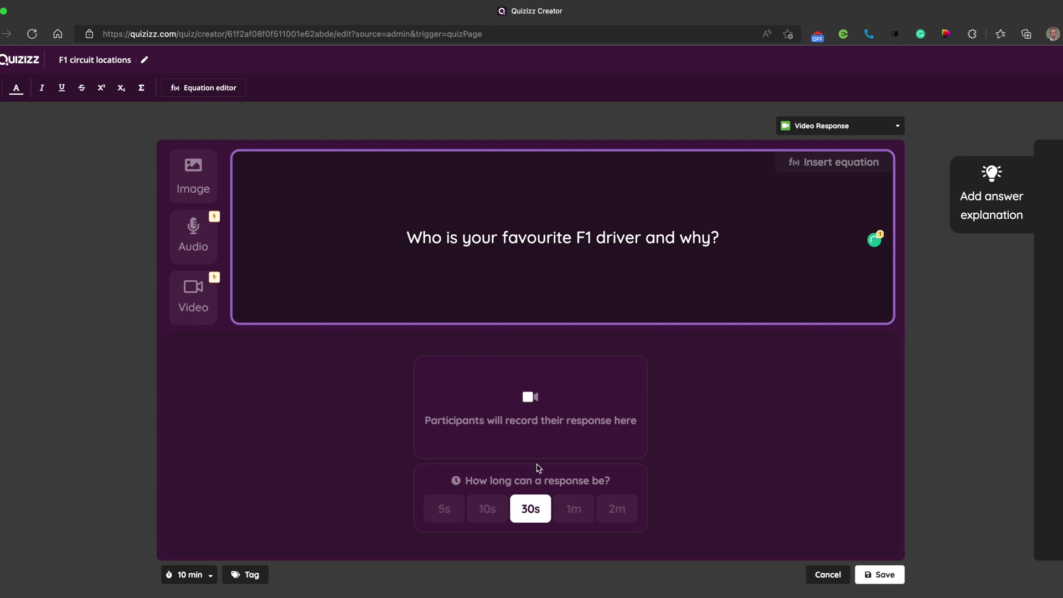
{"action": "left_click", "coordinate": [577, 519]}
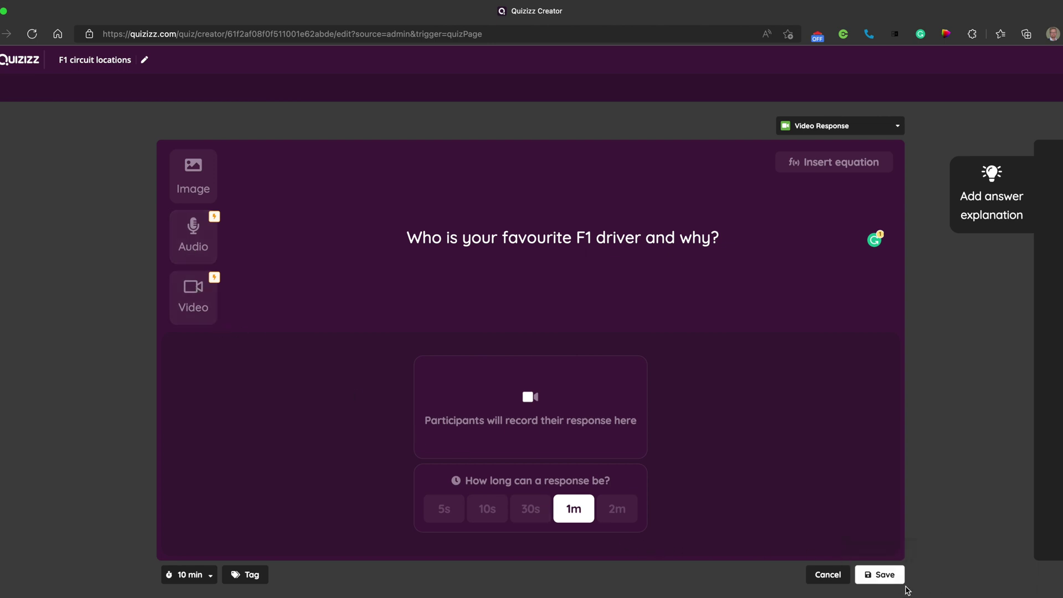
{"action": "left_click", "coordinate": [887, 579]}
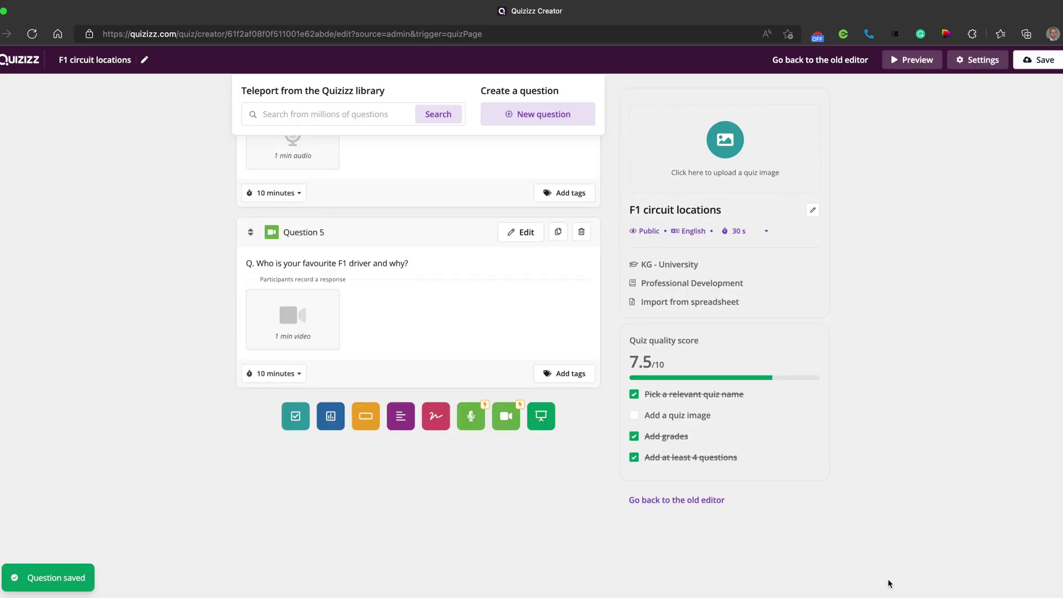
Step: Save the five-question quiz and bring up its student play page
{"action": "scroll", "coordinate": [429, 286], "scroll_direction": "up", "scroll_amount": 3}
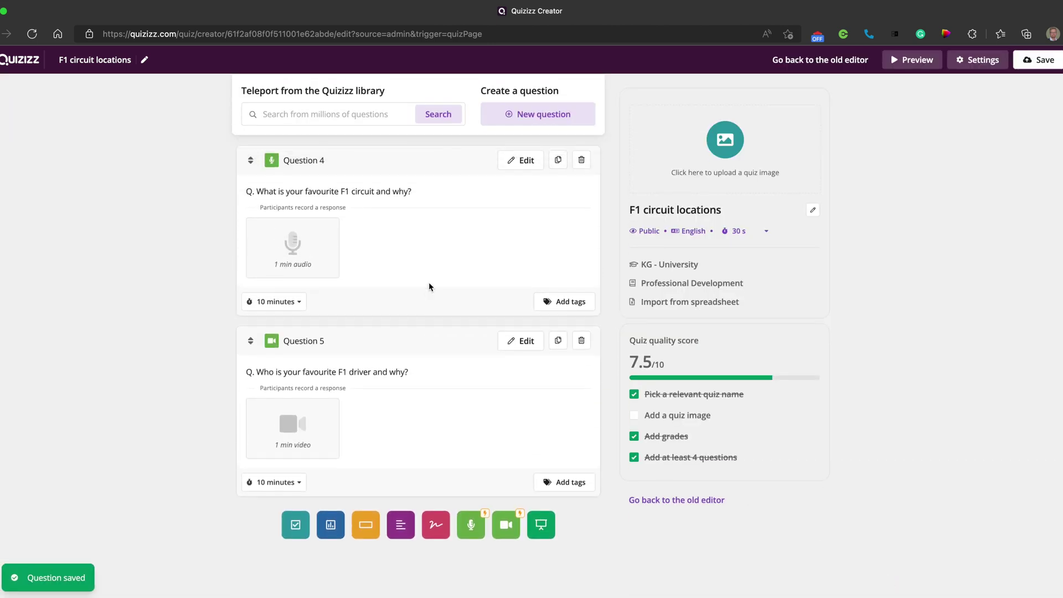
{"action": "scroll", "coordinate": [416, 332], "scroll_direction": "up", "scroll_amount": 7}
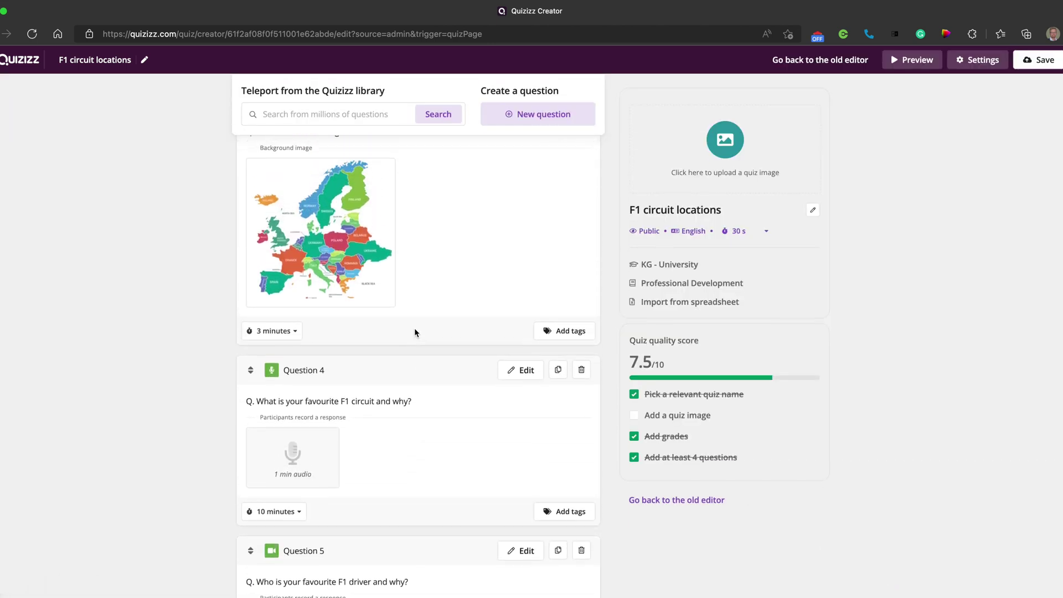
{"action": "scroll", "coordinate": [414, 328], "scroll_direction": "up", "scroll_amount": 7}
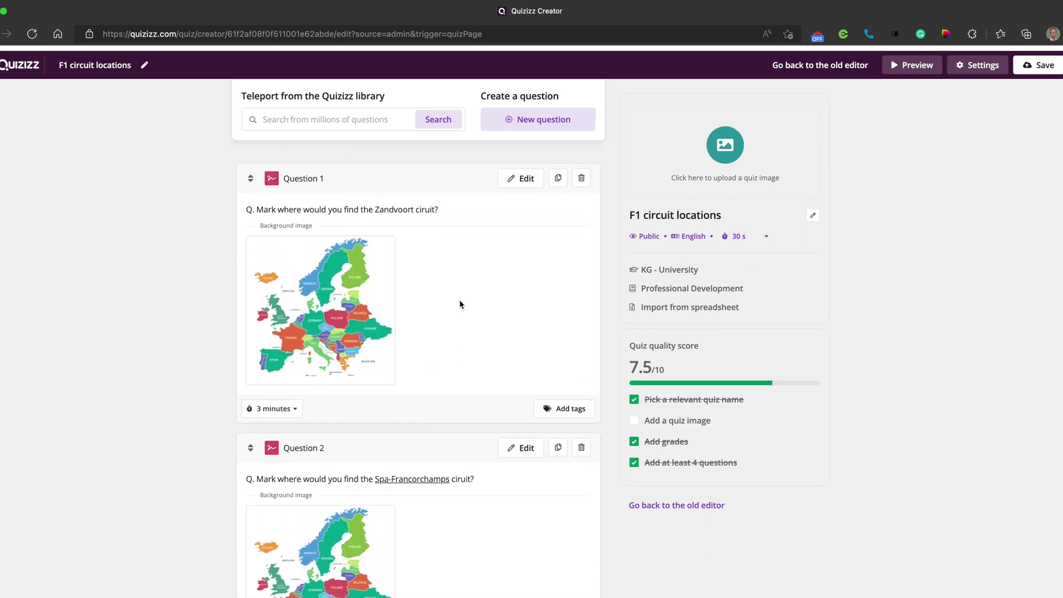
{"action": "left_click", "coordinate": [1043, 59]}
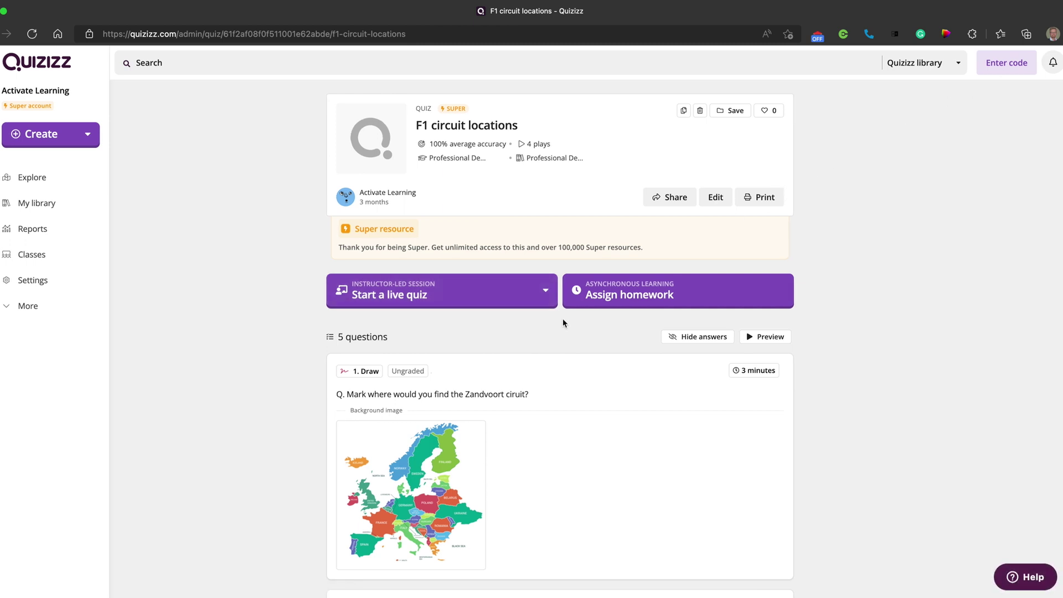
{"action": "scroll", "coordinate": [563, 318], "scroll_direction": "down", "scroll_amount": 1}
{"action": "scroll", "coordinate": [562, 318], "scroll_direction": "up", "scroll_amount": 1}
{"action": "scroll", "coordinate": [543, 341], "scroll_direction": "down", "scroll_amount": 2}
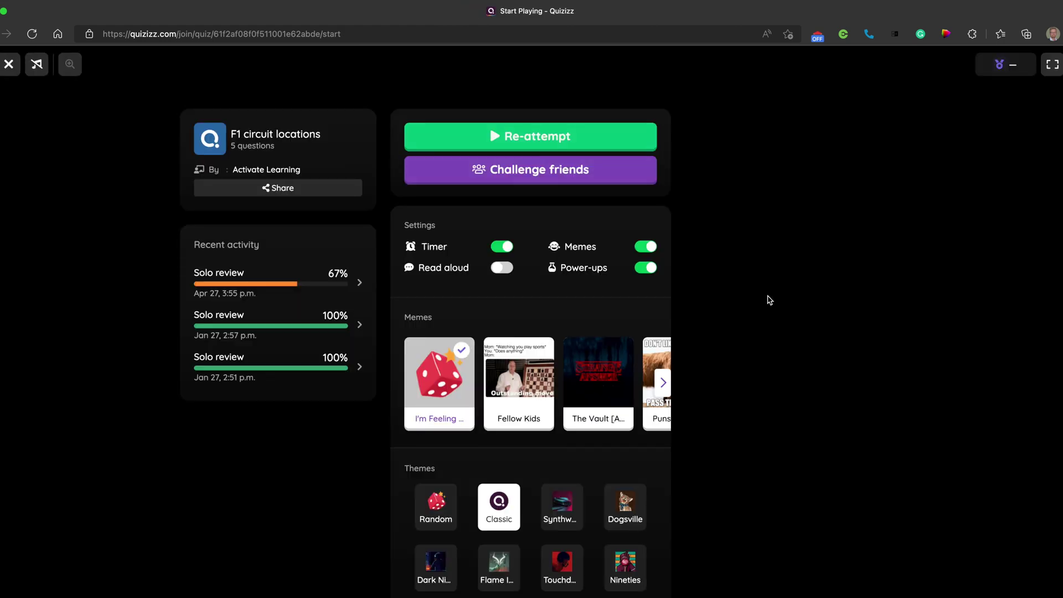
Step: Start a fresh attempt of the preview with the game music muted
{"action": "scroll", "coordinate": [609, 233], "scroll_direction": "down", "scroll_amount": 1}
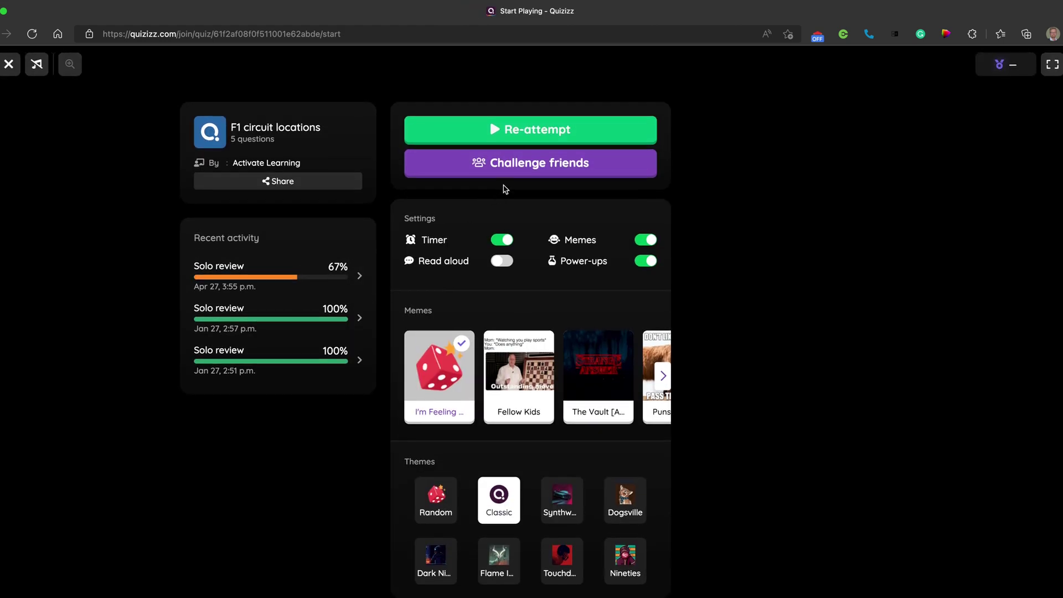
{"action": "left_click", "coordinate": [513, 131]}
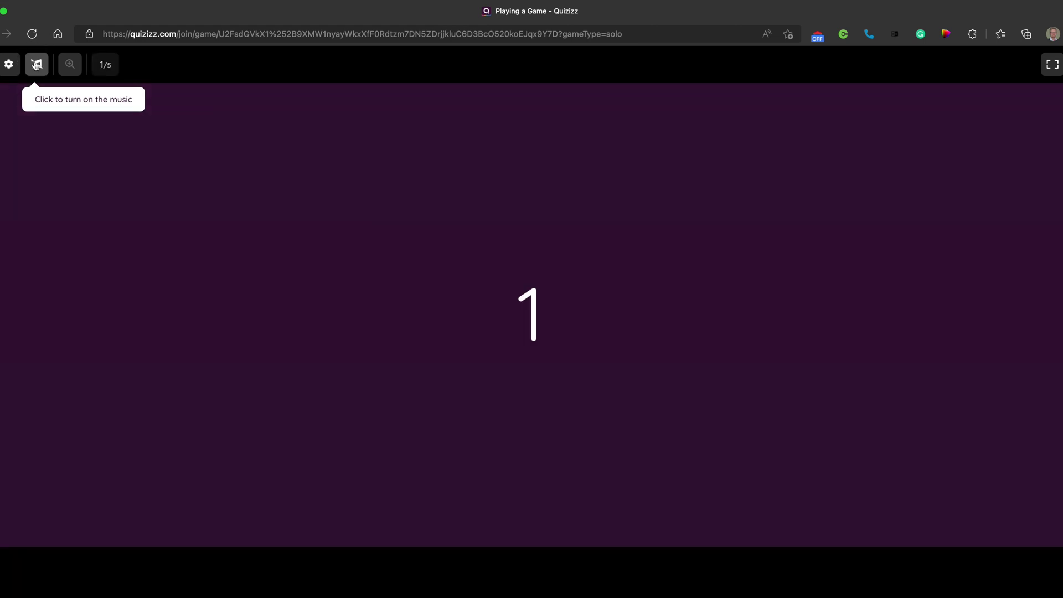
{"action": "left_click", "coordinate": [36, 65]}
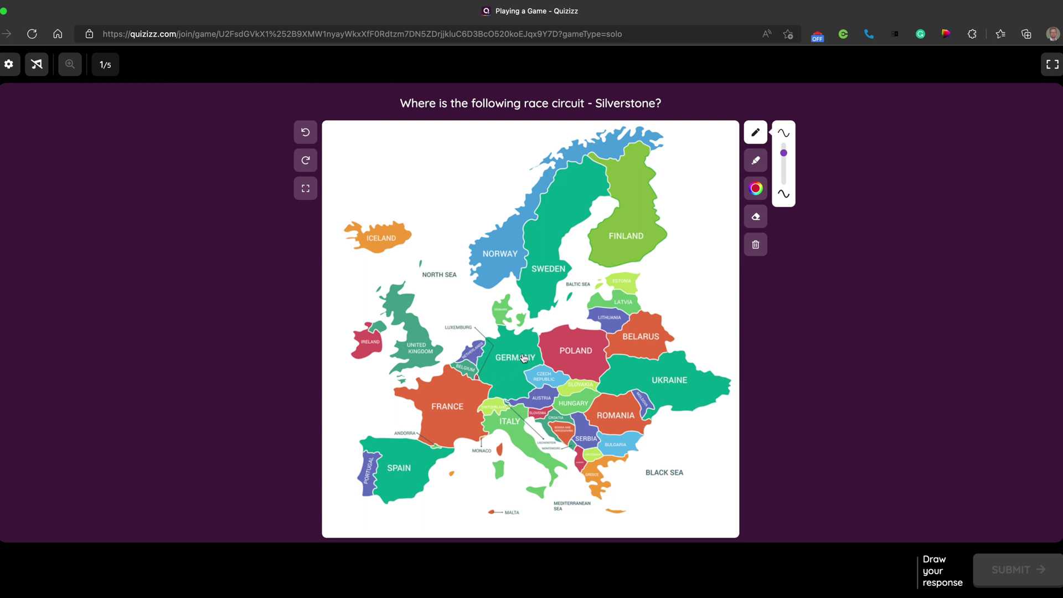
Step: Mark and submit Silverstone on the United Kingdom and Zandvoort on the Netherlands
{"action": "left_click_drag", "start_coordinate": [413, 329], "coordinate": [414, 336]}
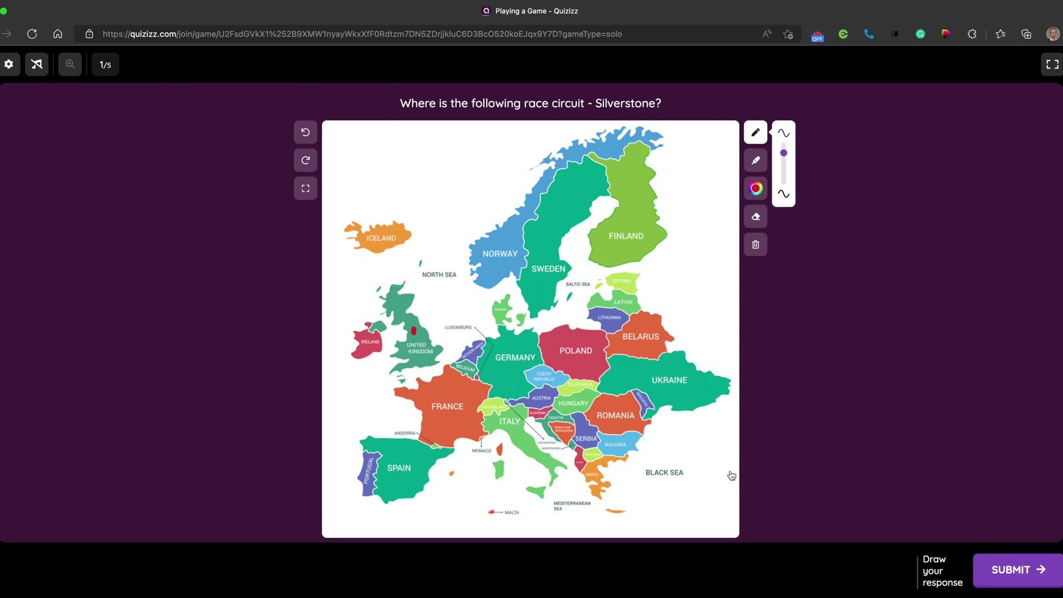
{"action": "left_click", "coordinate": [1013, 570]}
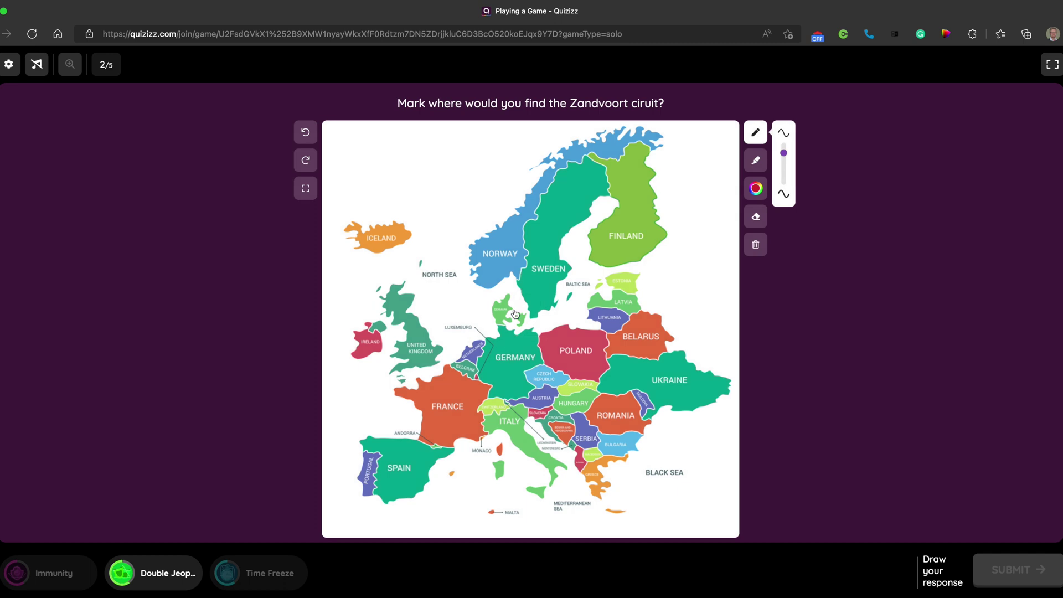
{"action": "left_click", "coordinate": [473, 350]}
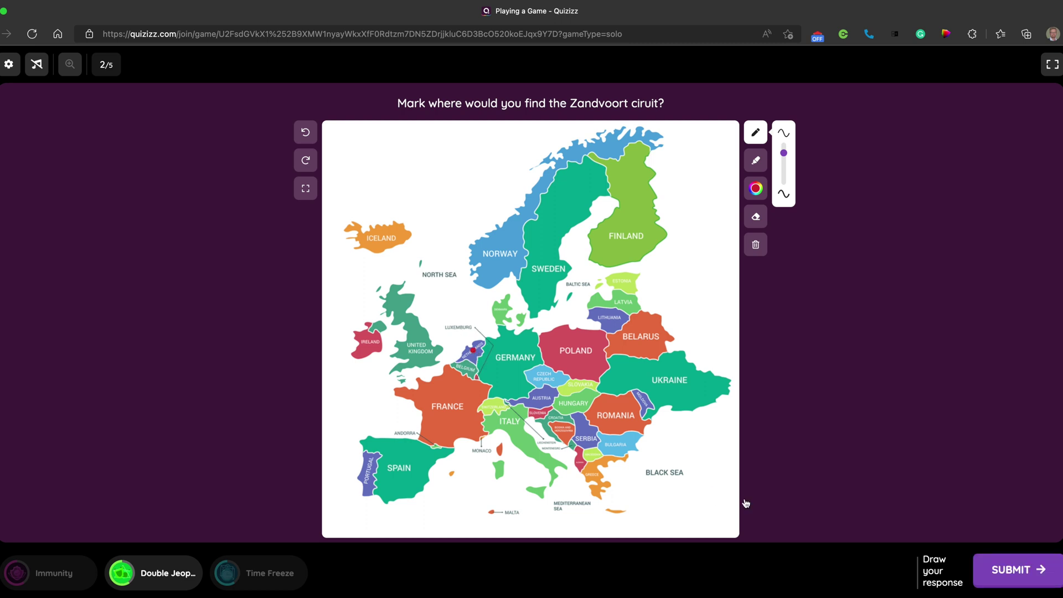
{"action": "left_click", "coordinate": [1022, 578]}
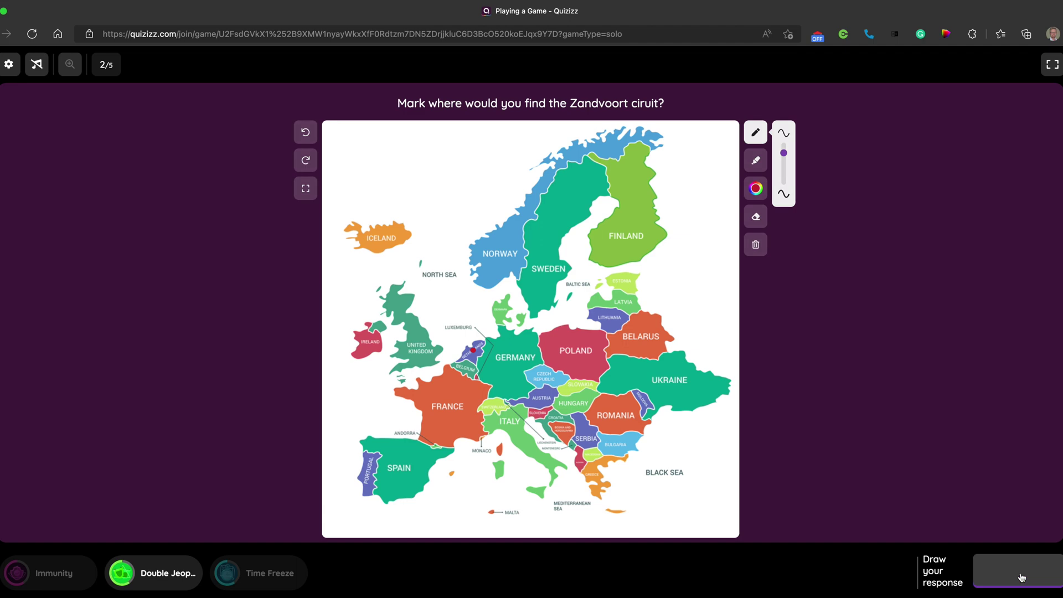